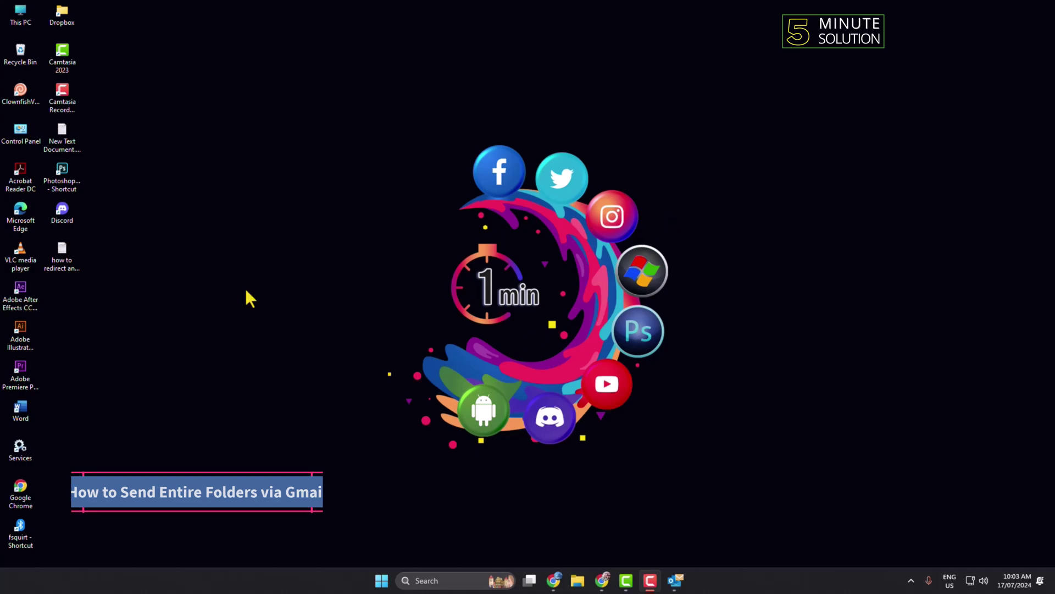
Step: Create a new folder named 'test' on the desktop from the context menu
right_click(247, 100)
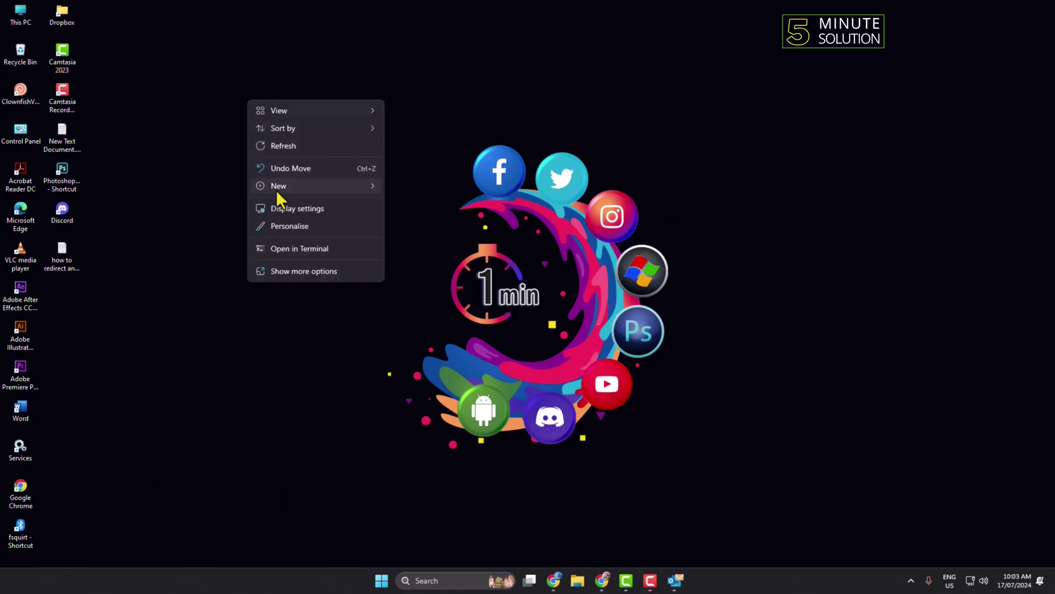
left_click(408, 189)
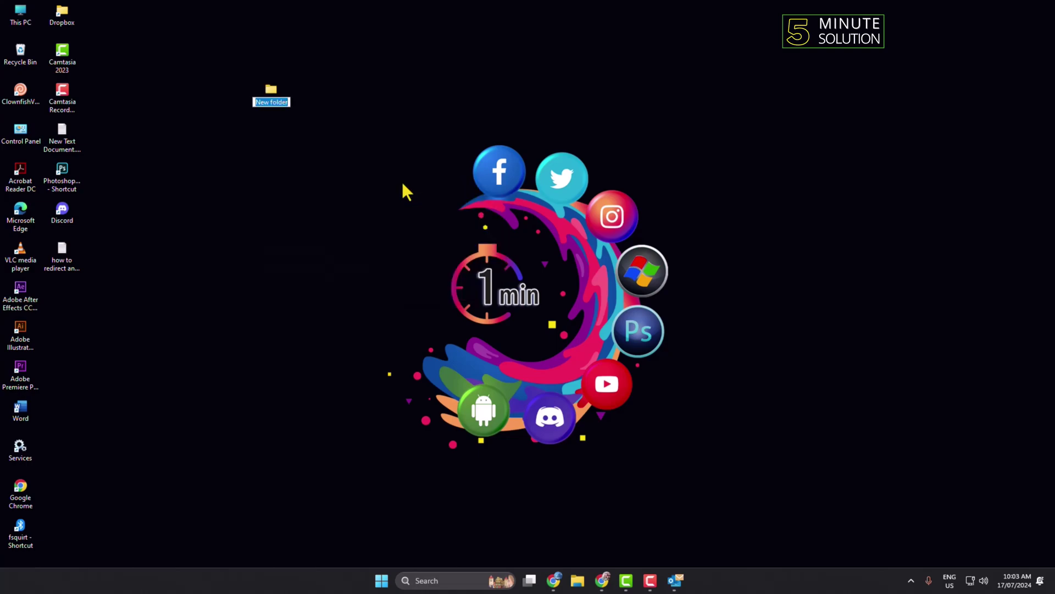
type("test")
key("Return")
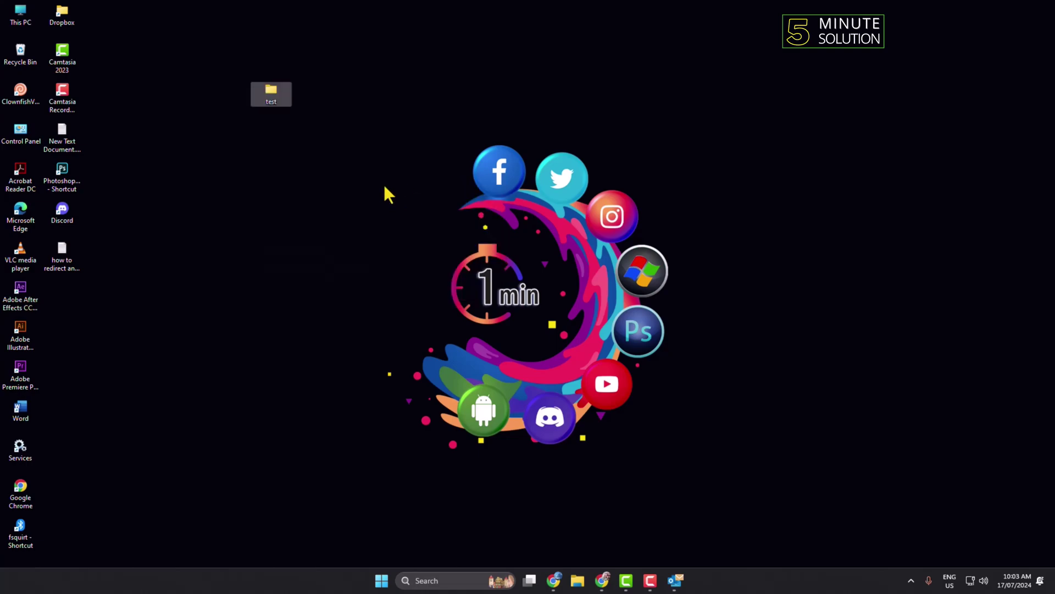
Step: Copy the four photos from New Volume (F:) > Photos
double_click(276, 94)
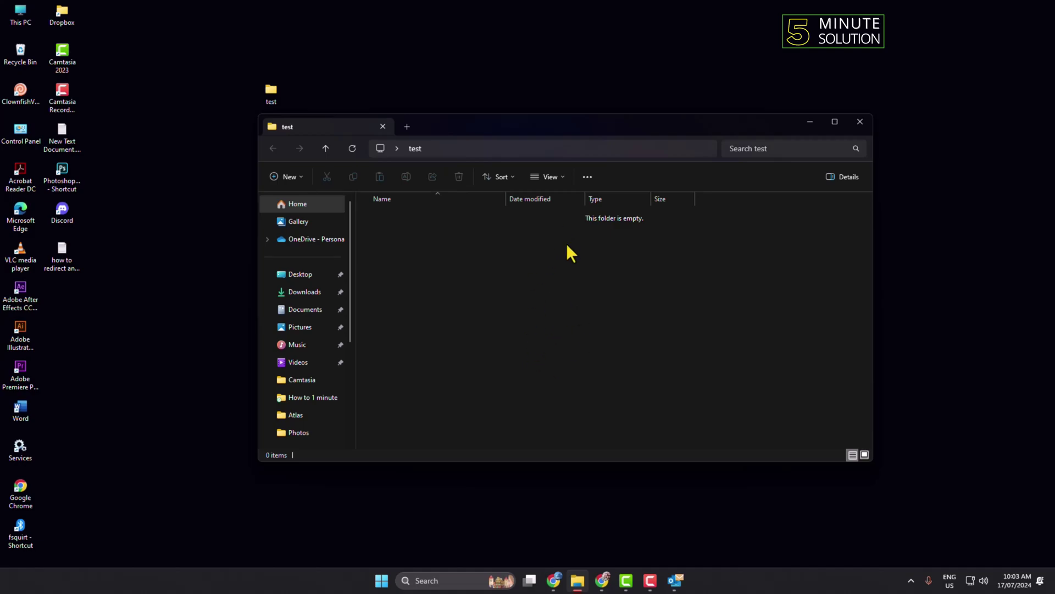
scroll(314, 375, "down", 5)
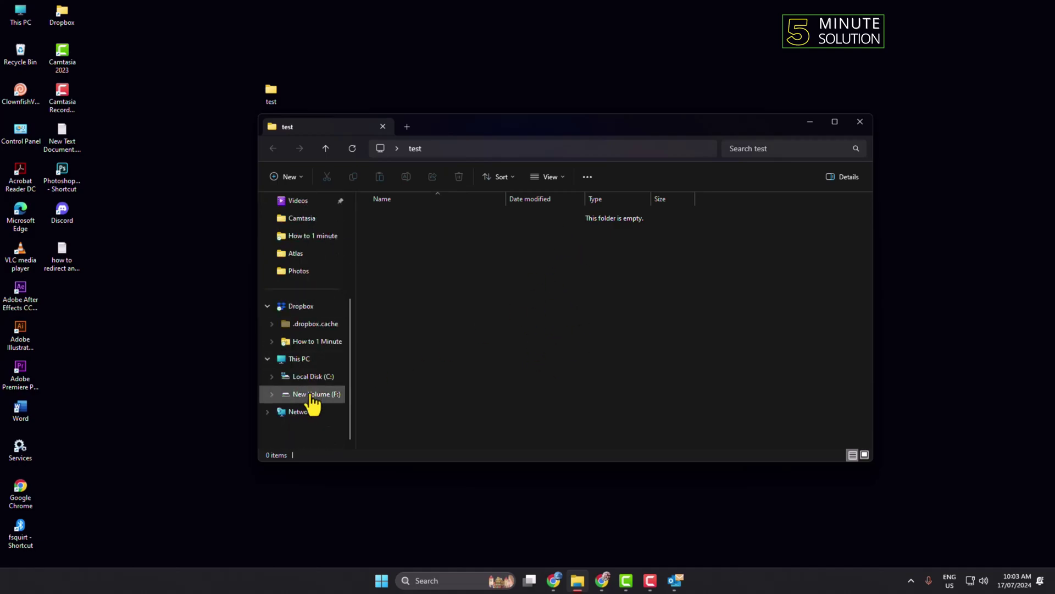
left_click(316, 393)
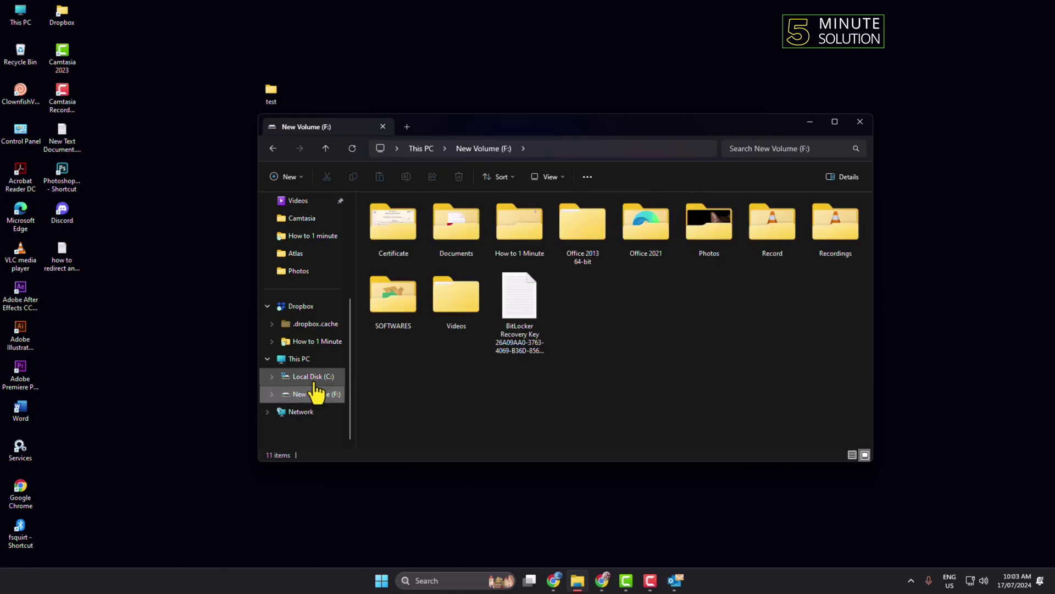
double_click(702, 248)
left_click_drag(658, 285, 390, 232)
right_click(389, 231)
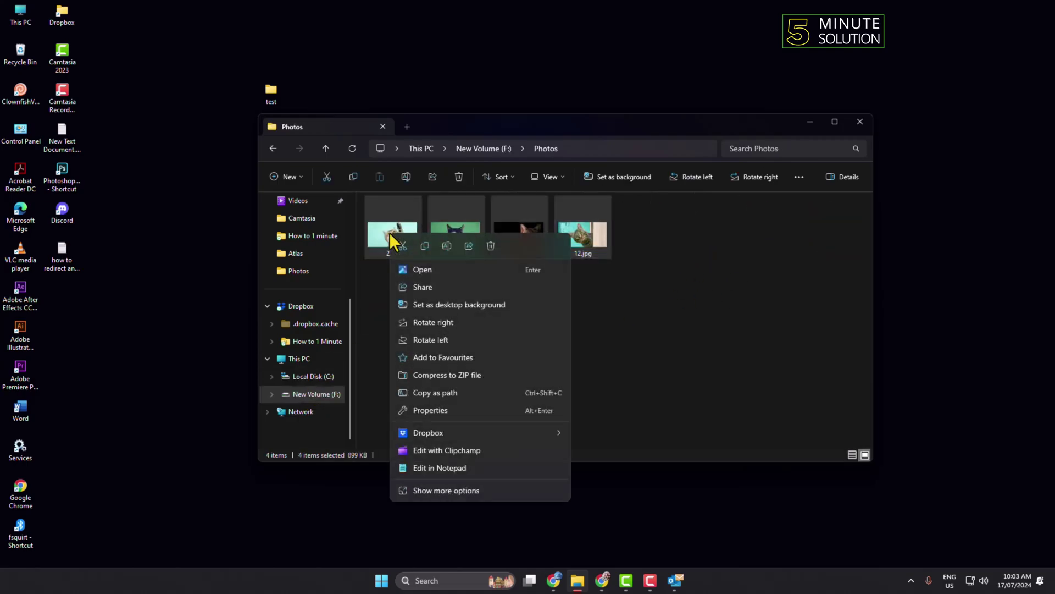
left_click(697, 309)
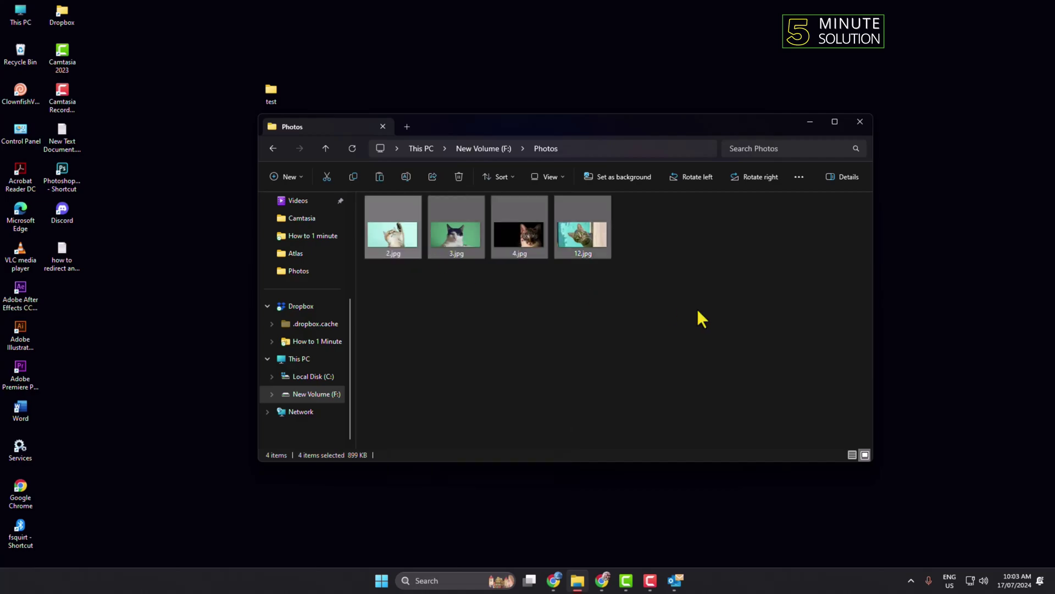
Step: Paste 2.jpg, 3.jpg, 4.jpg and 12.jpg into the test folder
double_click(271, 91)
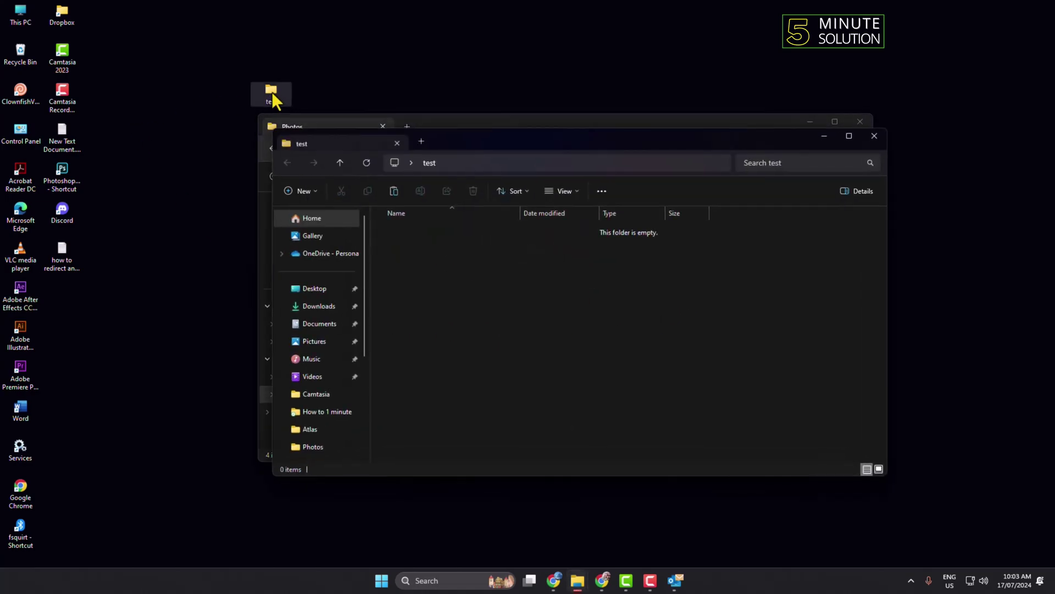
key("ctrl+v")
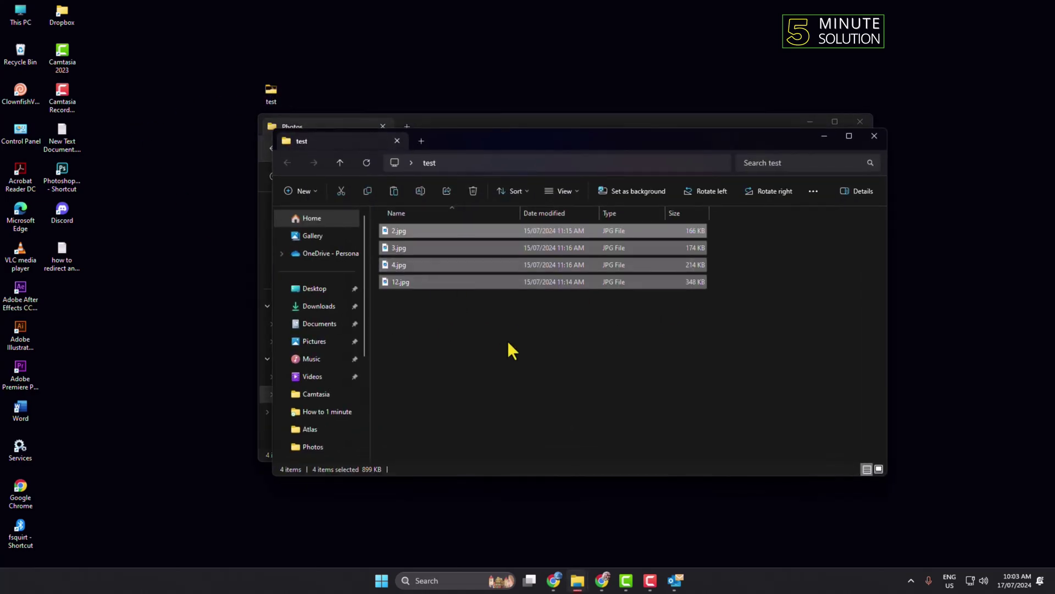
left_click(470, 295)
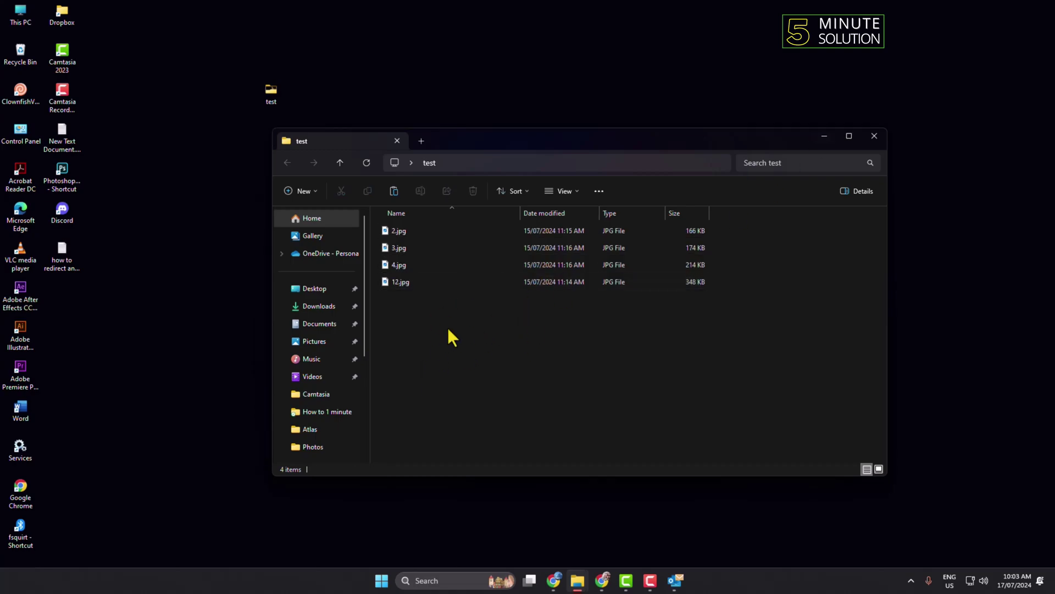
left_click_drag(730, 356, 430, 235)
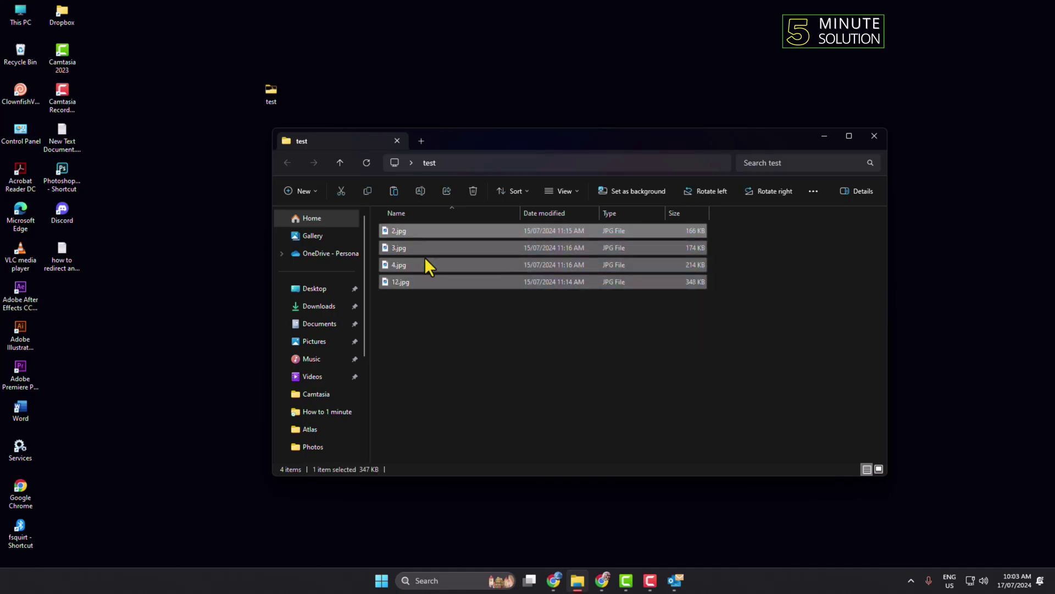
left_click(475, 345)
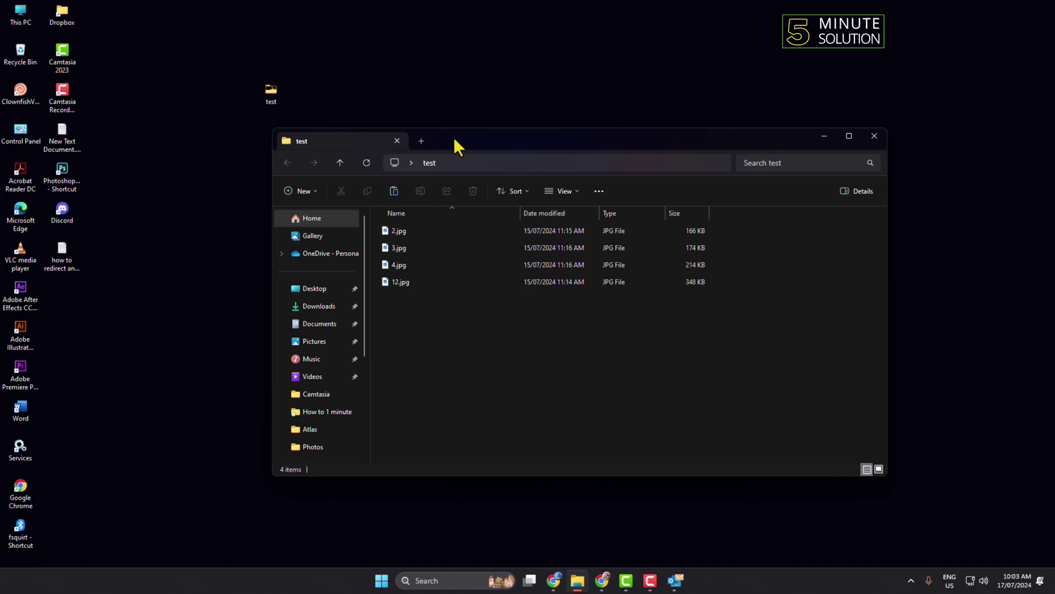
Step: Nudge the test folder window up-left, then close it
left_click_drag(453, 140, 439, 124)
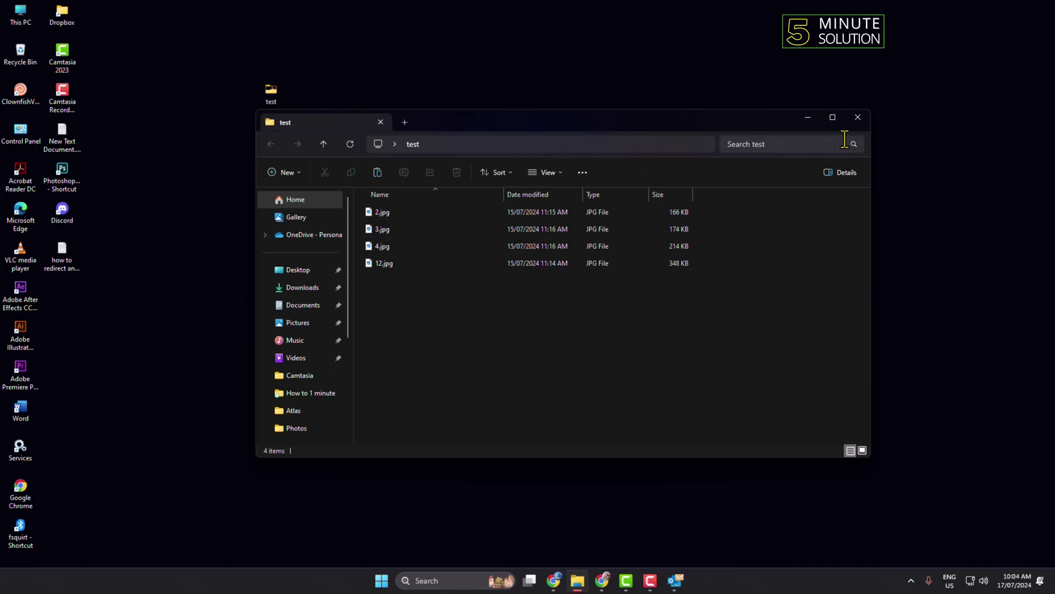
left_click(858, 120)
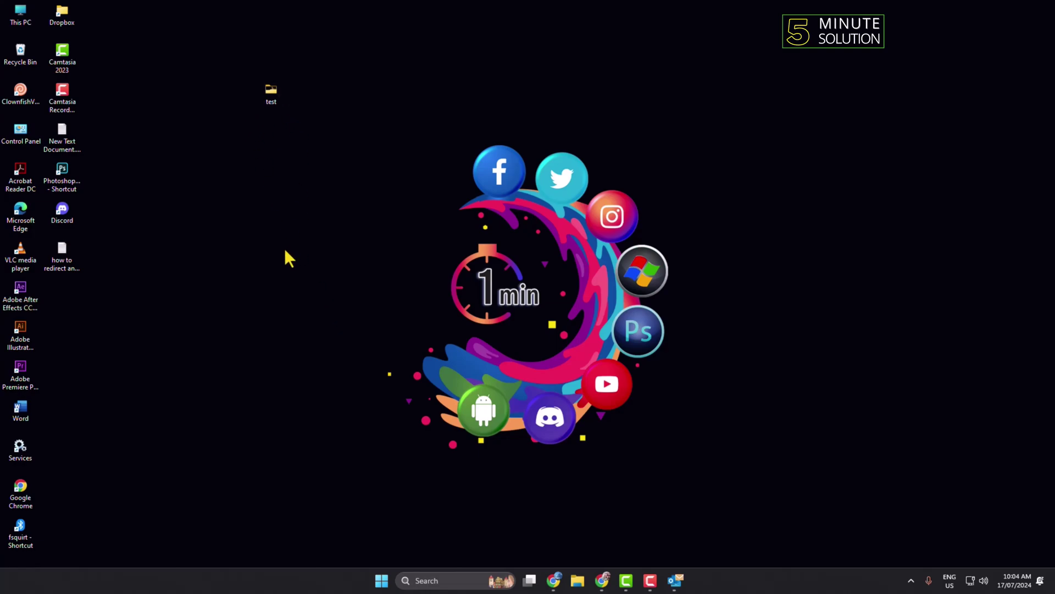
Step: Compress the test folder via Send to into test.zip and place it beside the folder
right_click(277, 99)
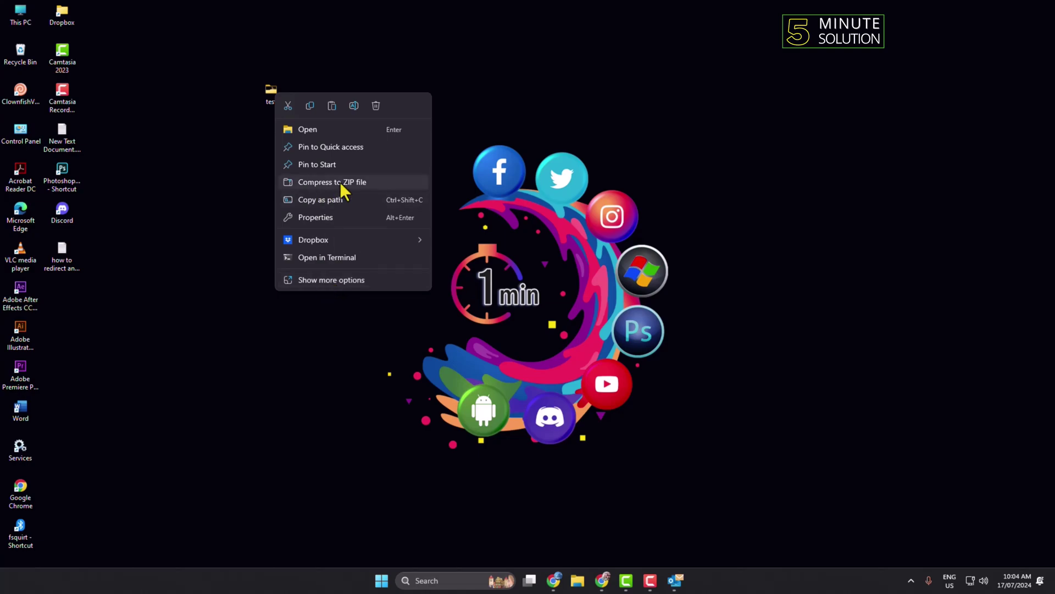
left_click(322, 280)
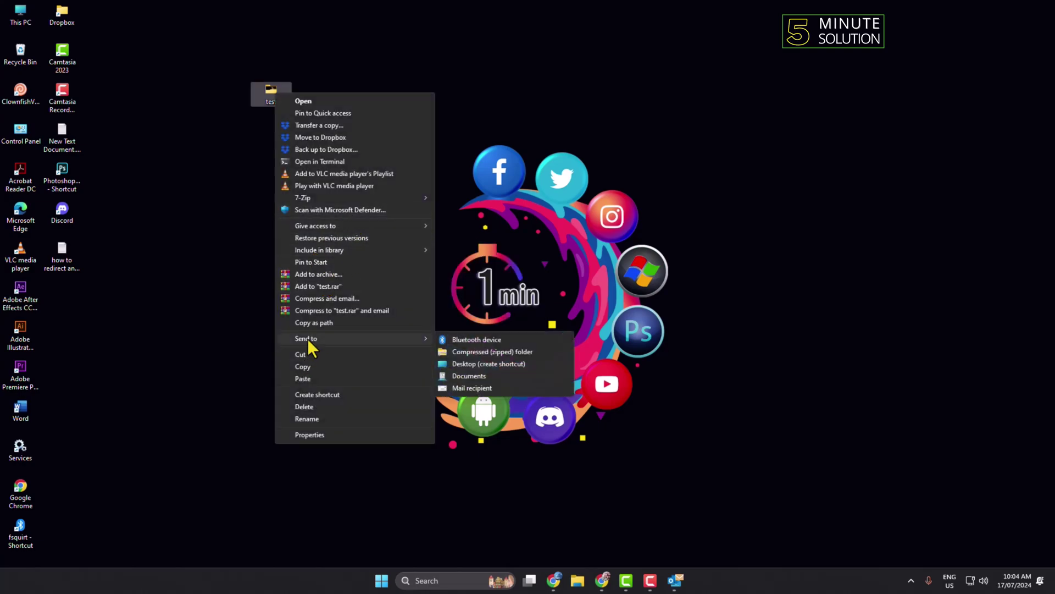
mouse_move(307, 338)
left_click(522, 353)
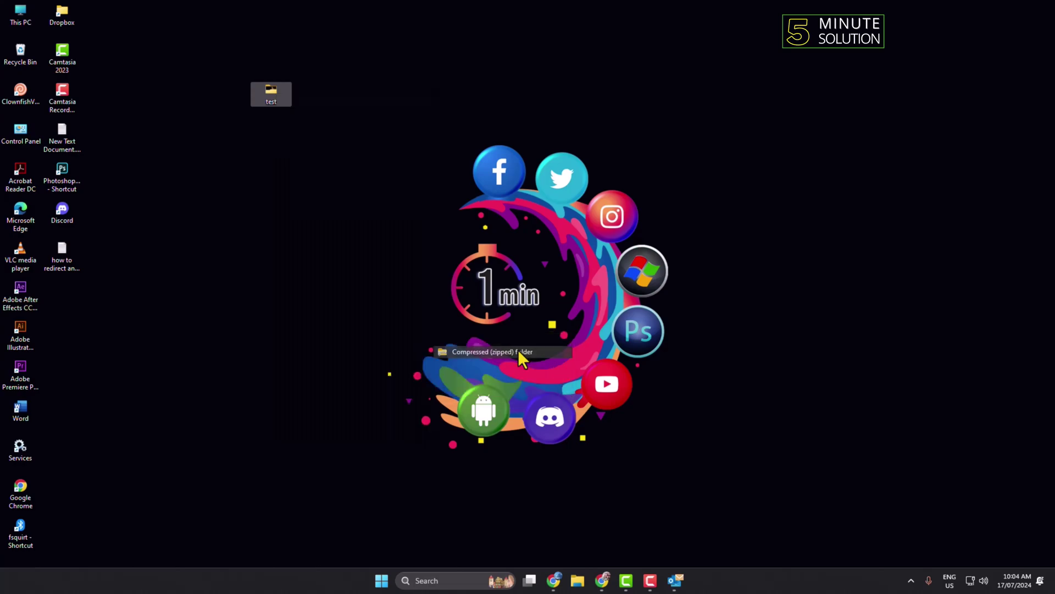
key("Return")
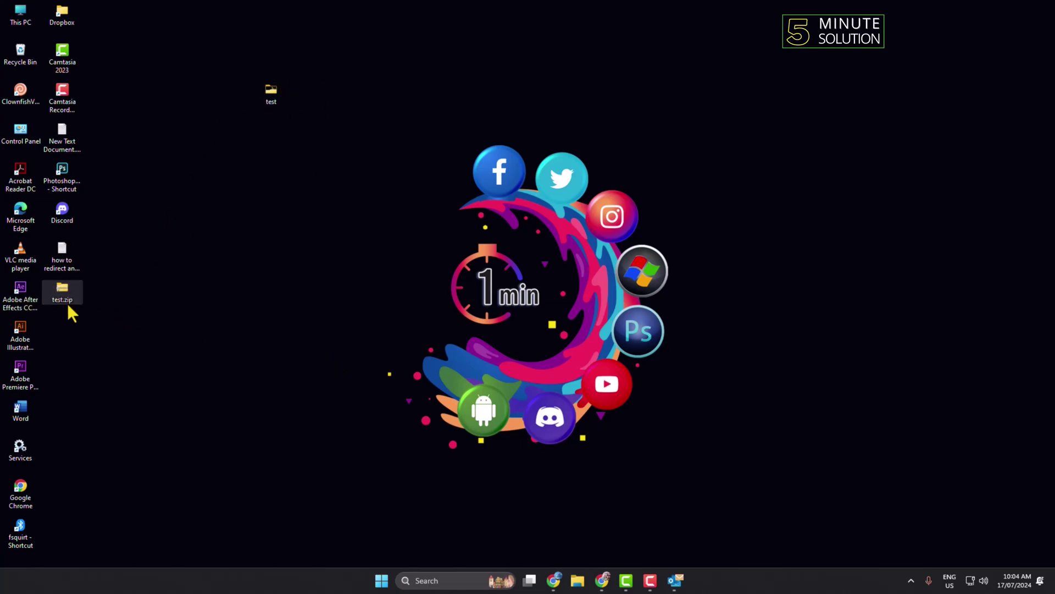
left_click_drag(337, 107, 333, 128)
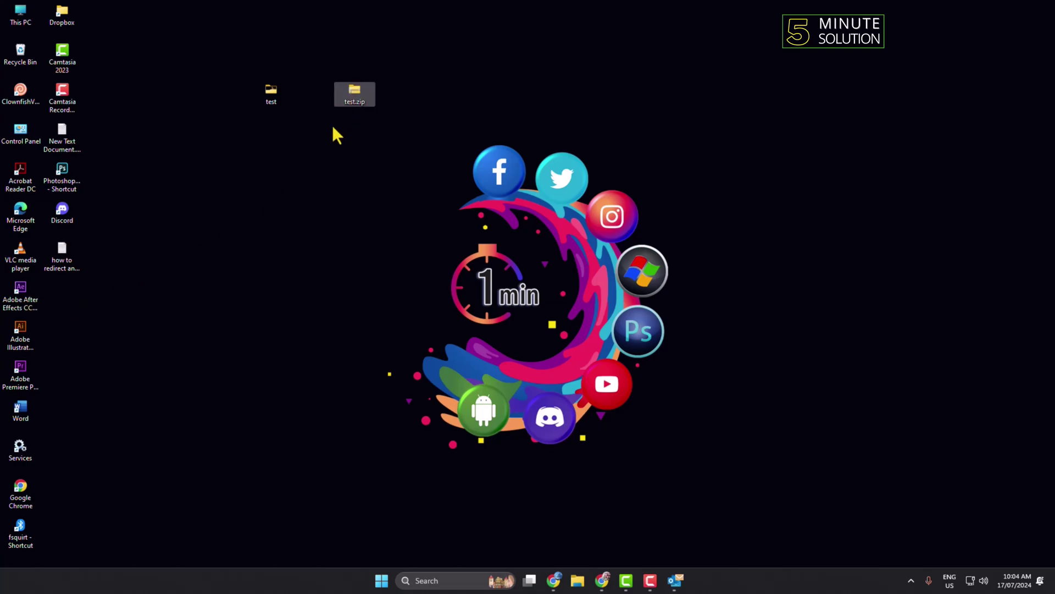
left_click(351, 120)
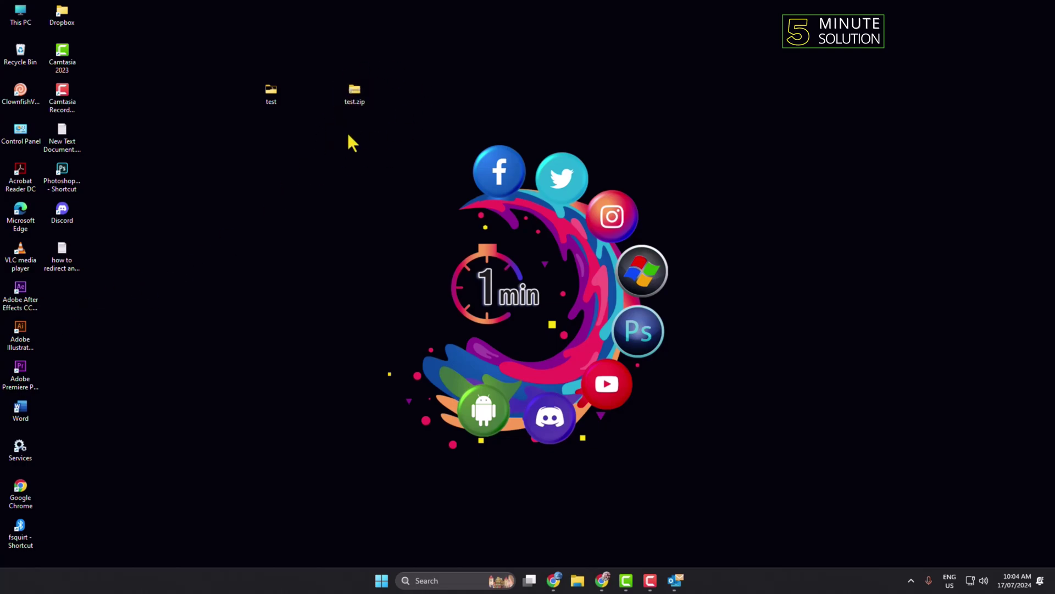
Step: Browse test.zip's four photos as large thumbnails and preview 4.jpg
double_click(356, 91)
double_click(391, 212)
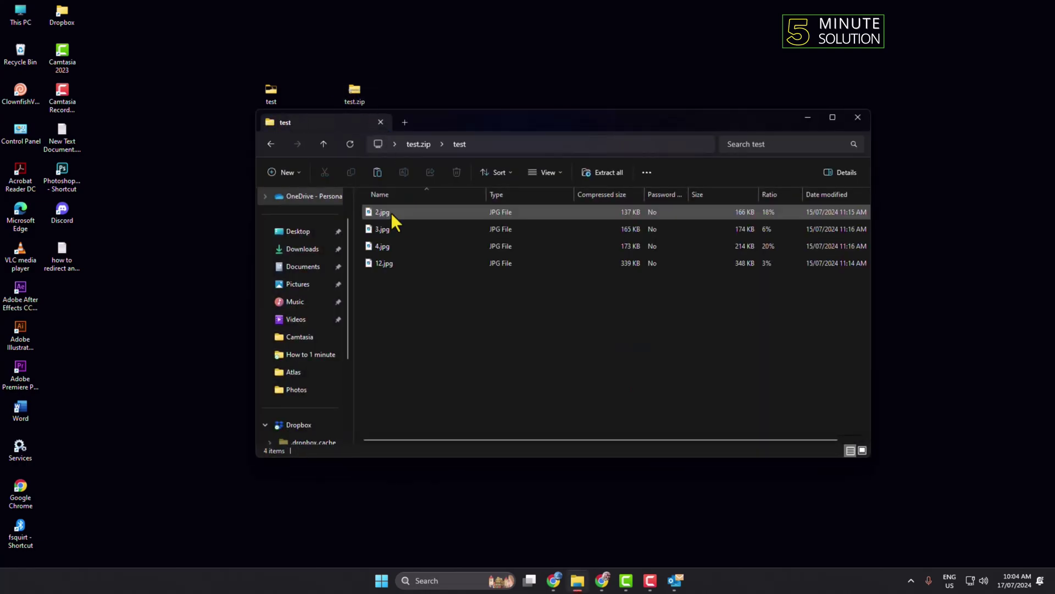
left_click(862, 450)
left_click_drag(620, 283, 410, 240)
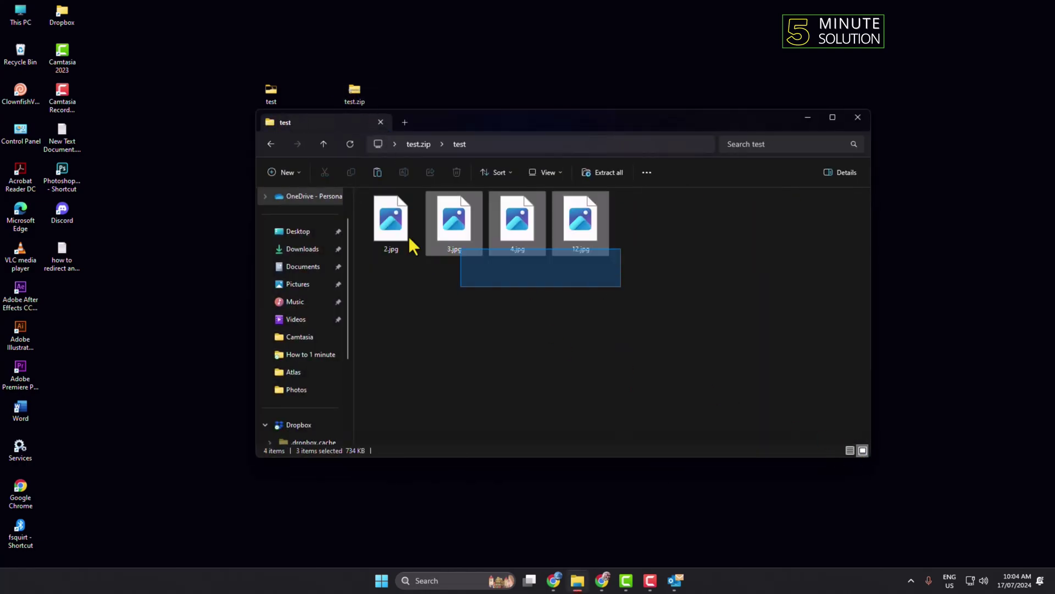
left_click(532, 260)
left_click(509, 231)
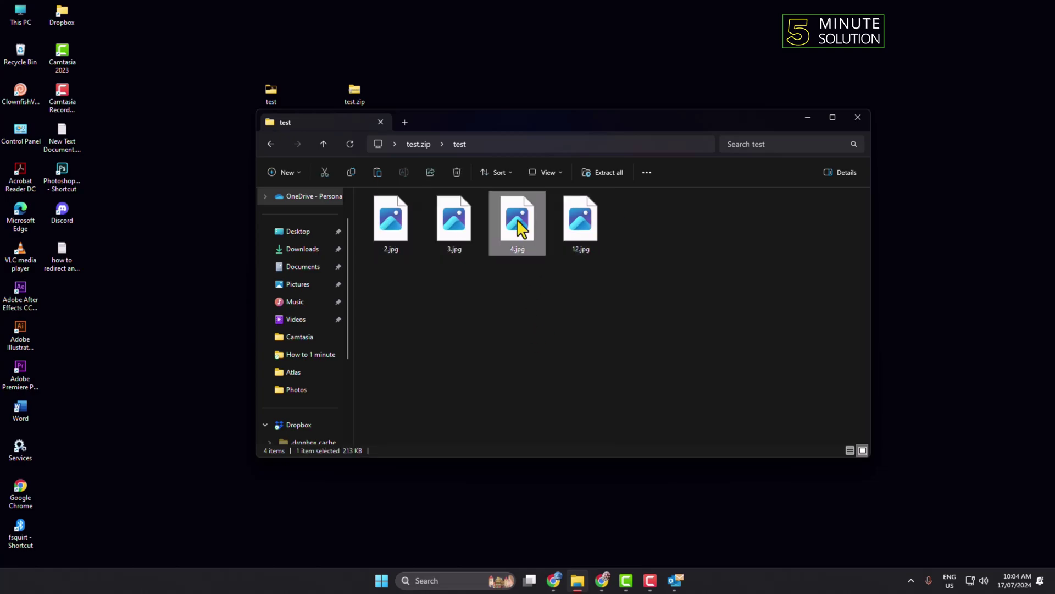
double_click(509, 231)
left_click(776, 100)
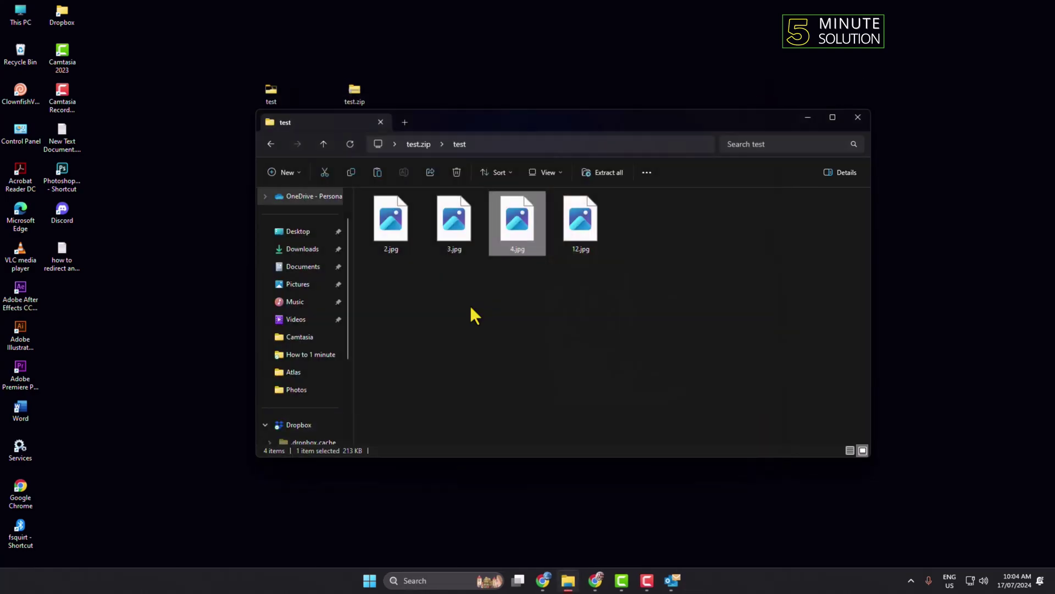
left_click(858, 117)
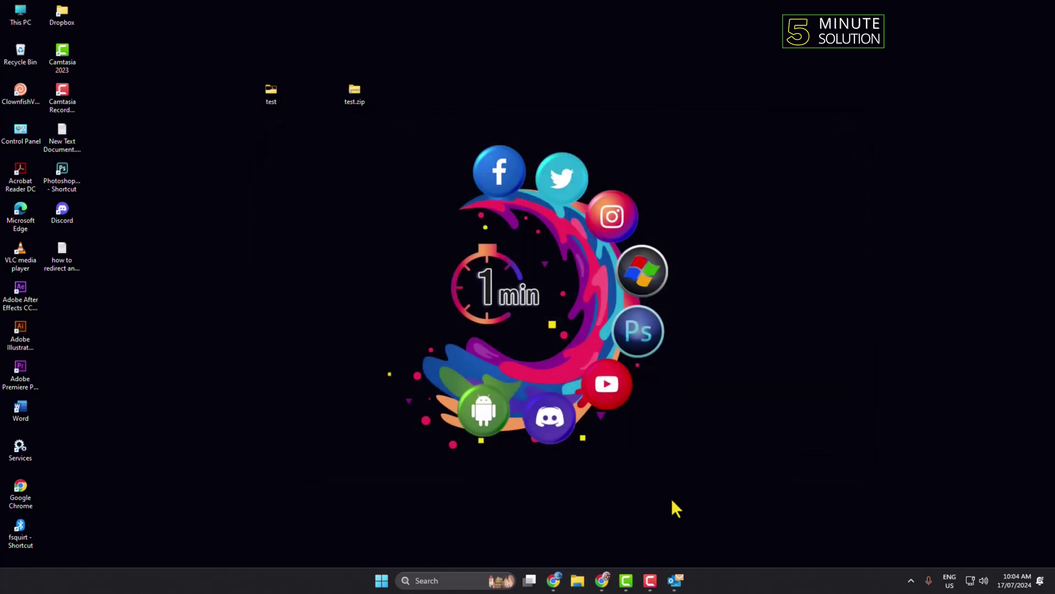
Step: Start a new Gmail message and bring up its file attachment picker
left_click(603, 580)
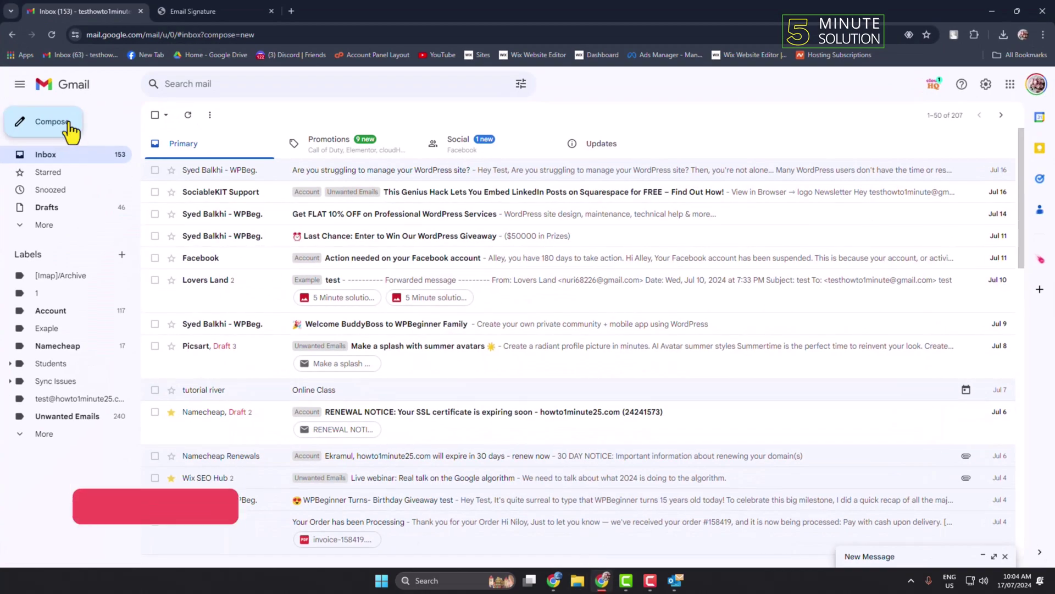
left_click(60, 133)
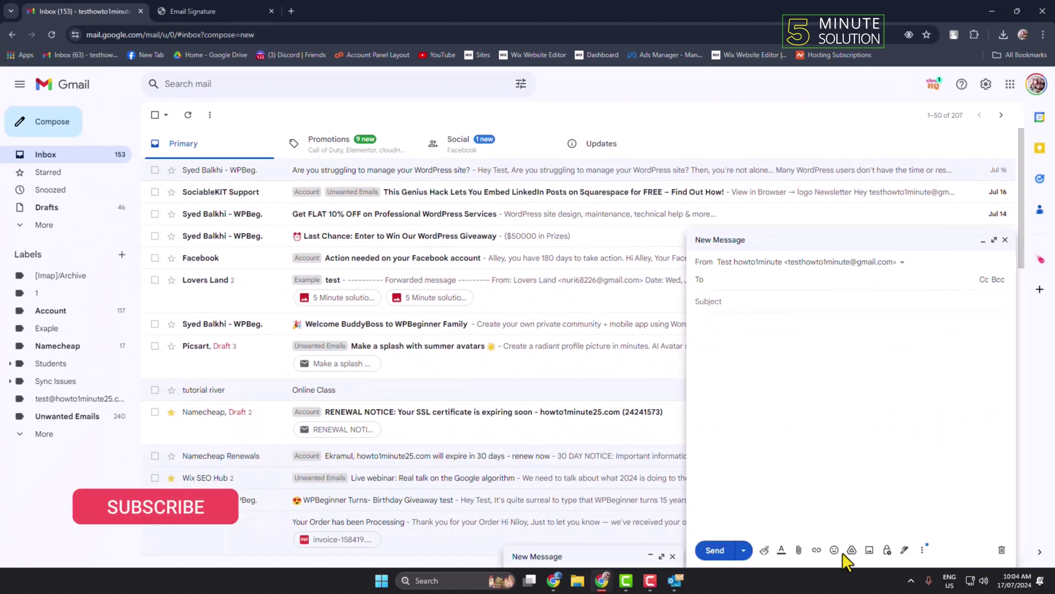
left_click(798, 551)
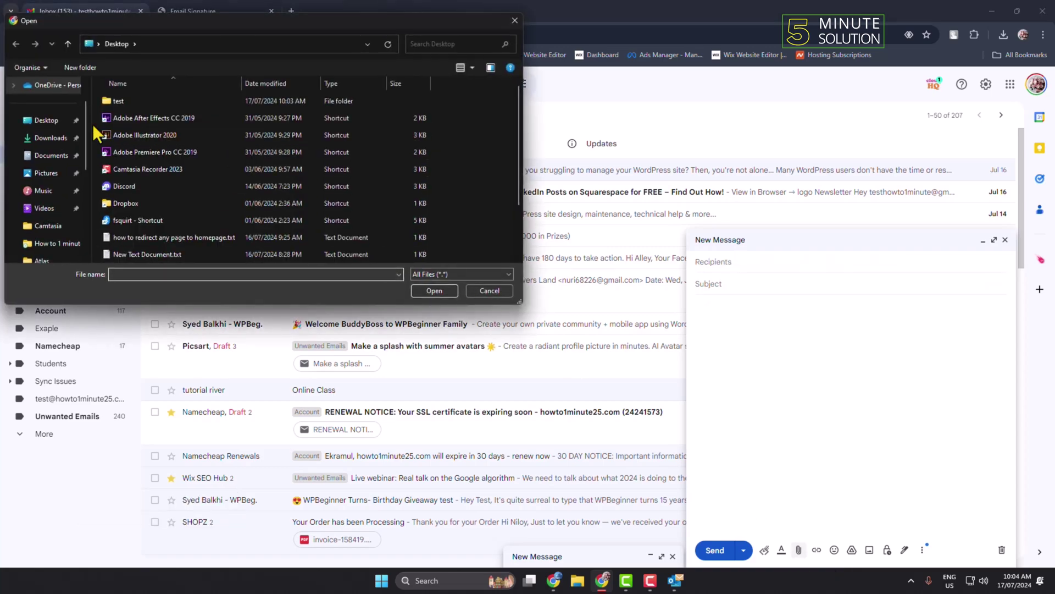
Step: Attach test.zip from the Desktop to the new Gmail message
left_click(42, 130)
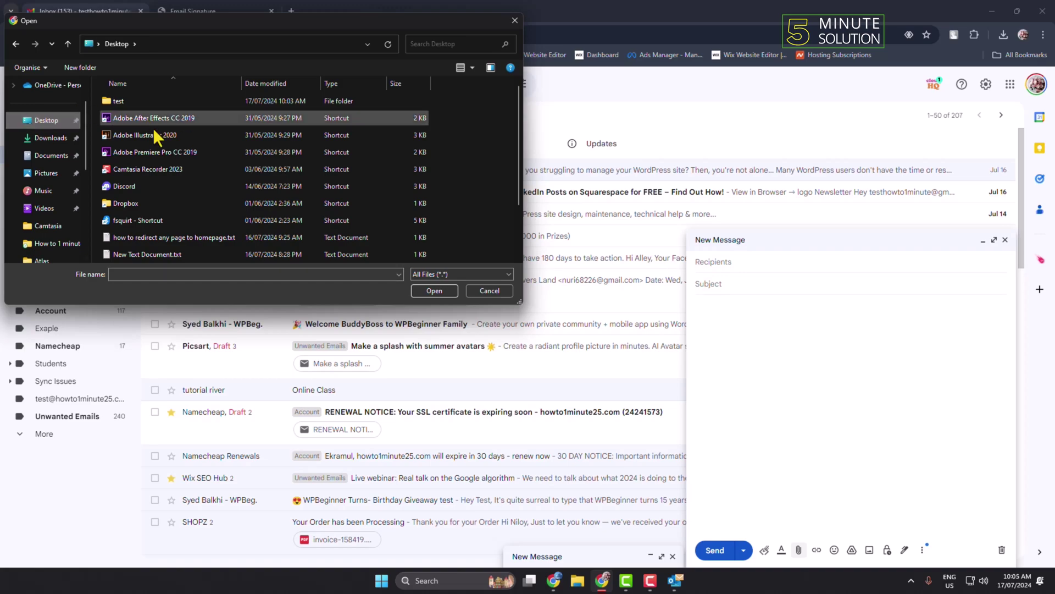
scroll(170, 156, "down", 2)
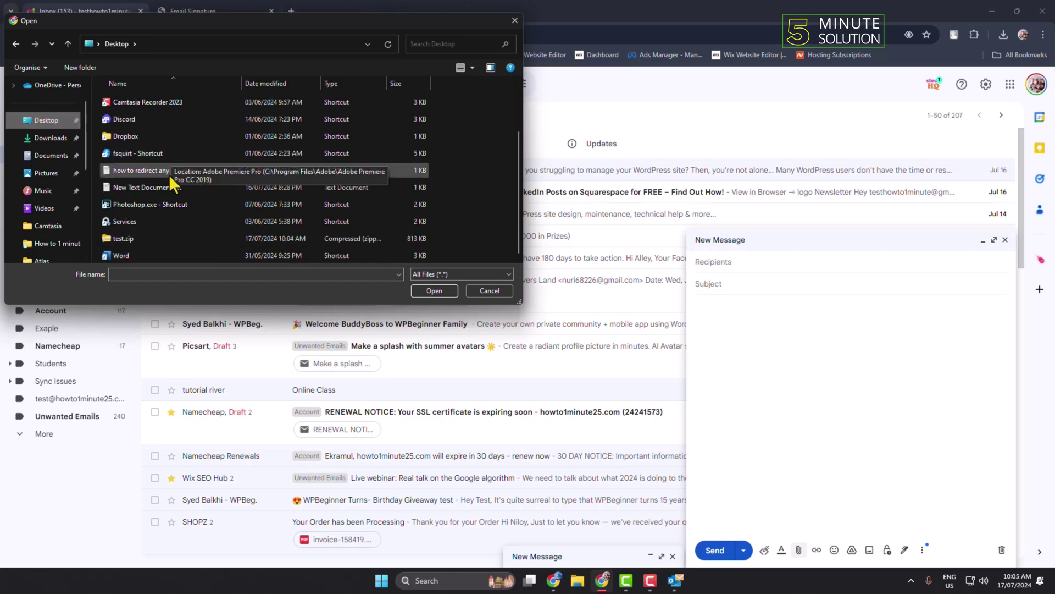
left_click(122, 238)
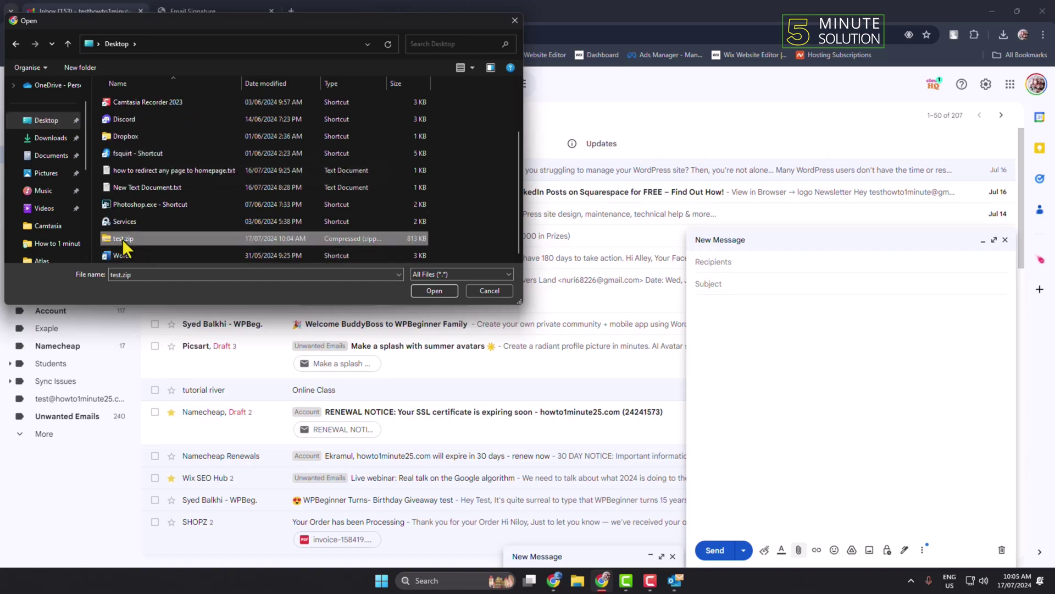
left_click(437, 291)
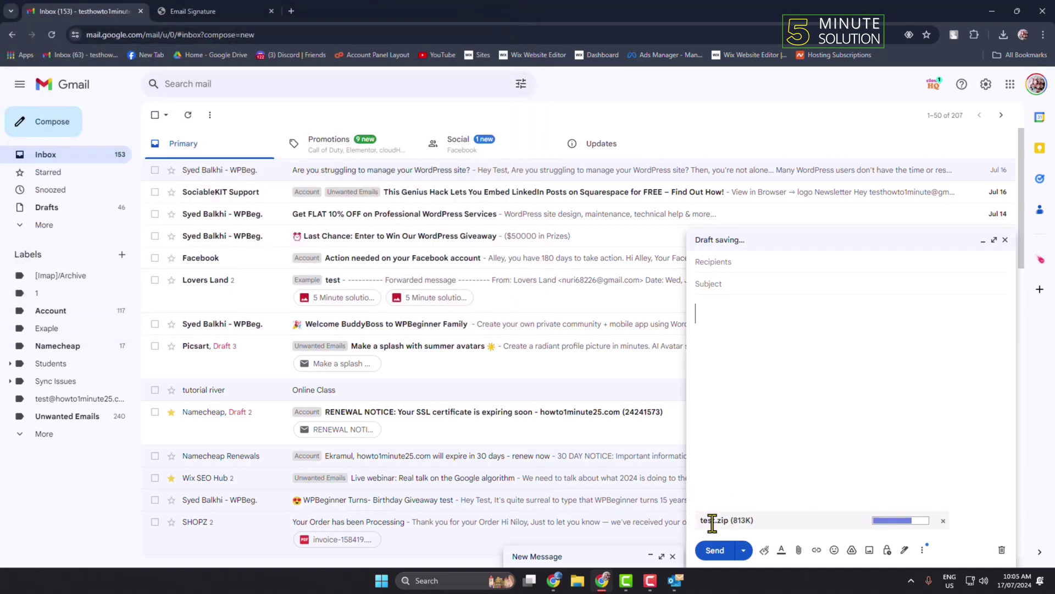